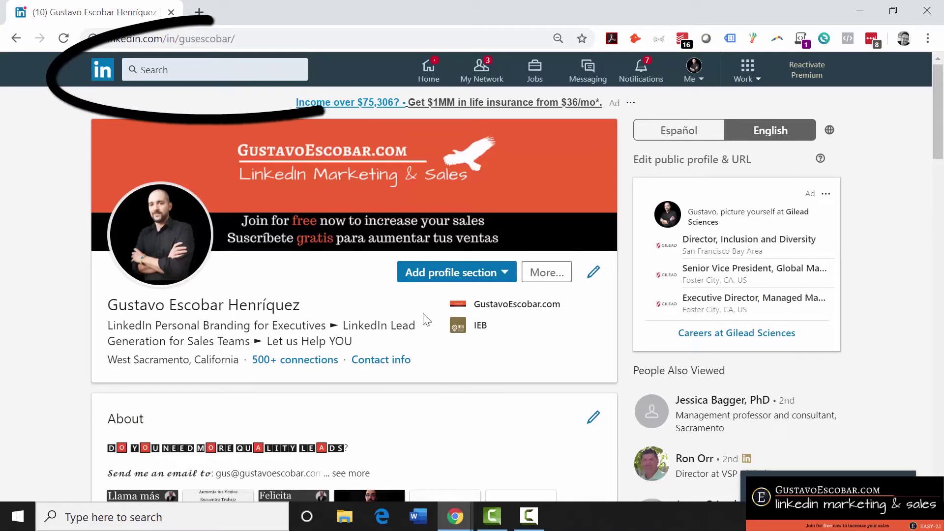
# Step: Start a people search and open the full set of people filters
pyautogui.click(191, 71)
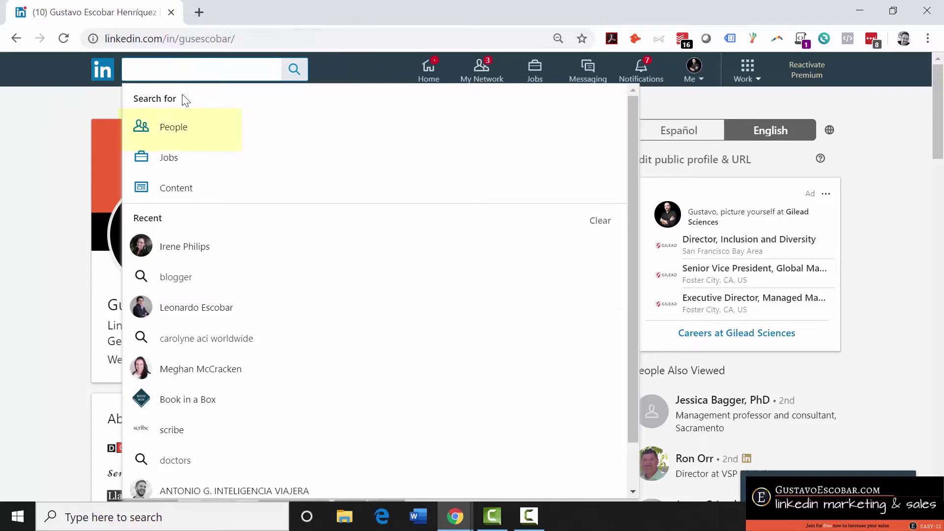
pyautogui.click(159, 140)
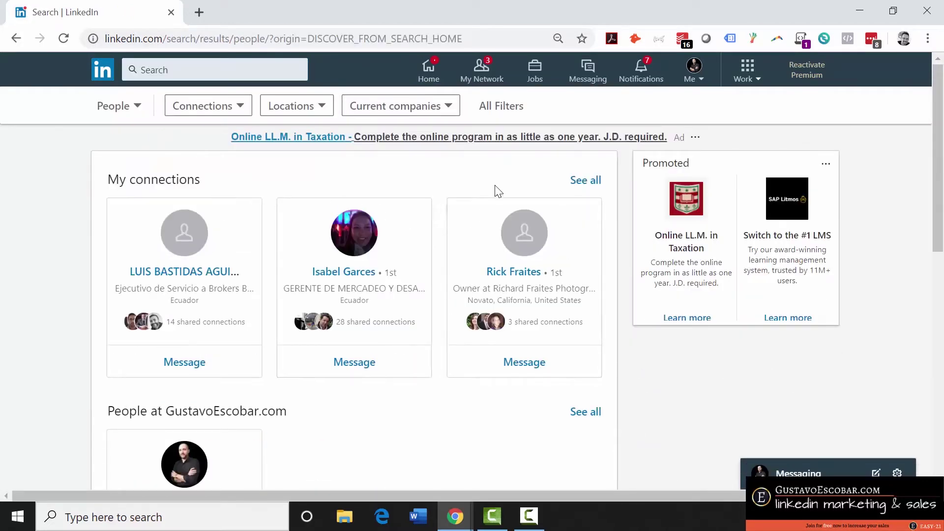
pyautogui.click(496, 109)
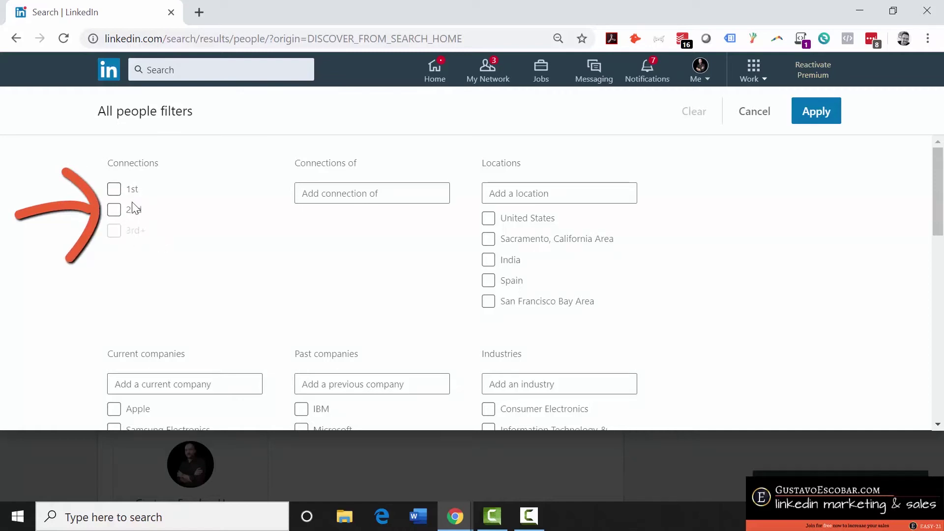
pyautogui.click(117, 213)
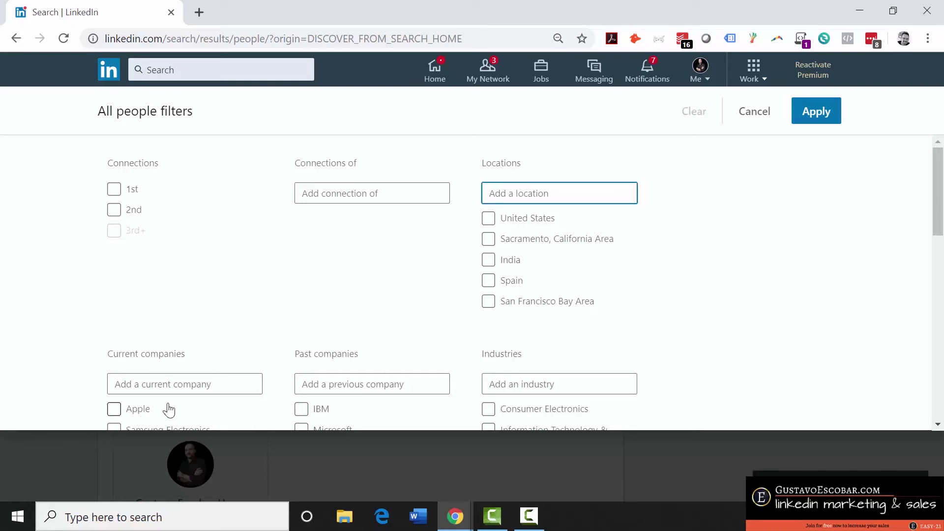
# Step: Search for "california area" locations and add Orange County and Sacramento to the location filter
pyautogui.write('california area')
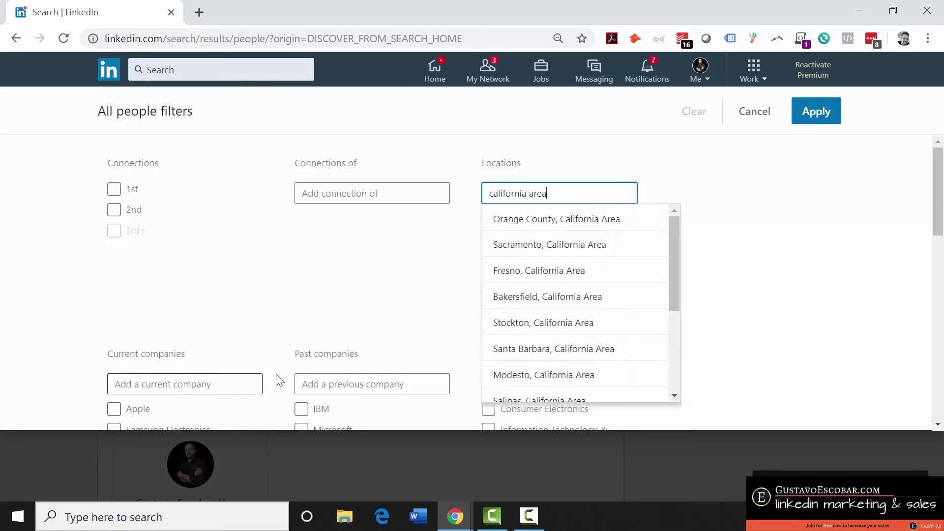
pyautogui.click(571, 222)
pyautogui.write('california area')
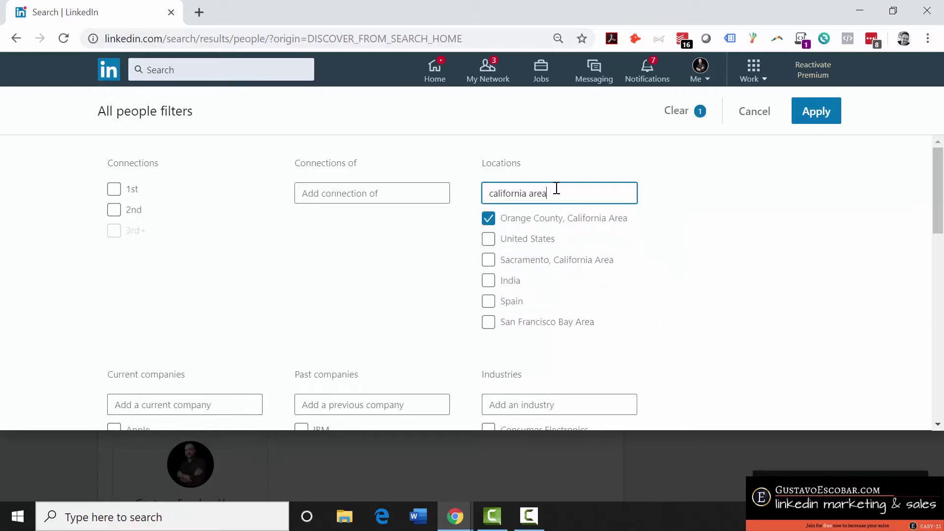
pyautogui.click(537, 256)
# Step: Add the Fresno and Bakersfield, California areas to the location filter
pyautogui.write('california area')
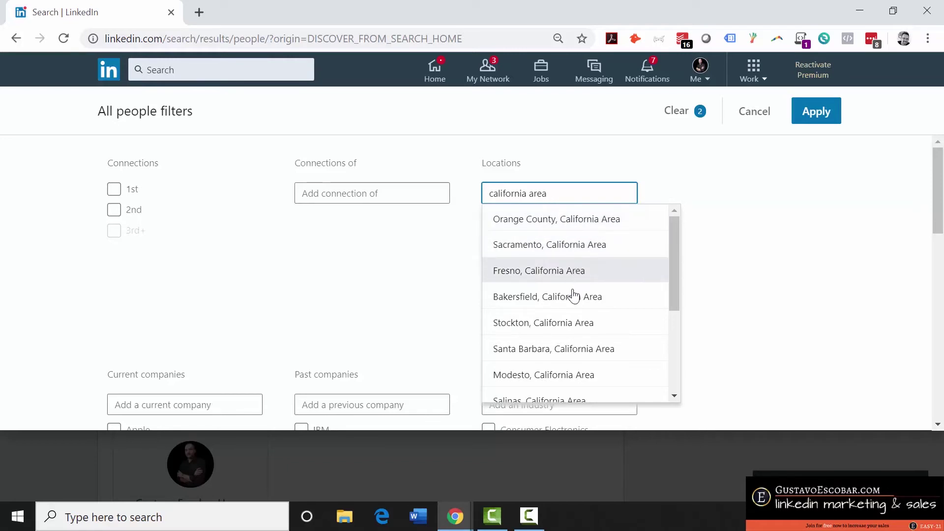
pyautogui.scroll(-3, 594, 352)
pyautogui.scroll(-1, 595, 356)
pyautogui.scroll(4, 580, 335)
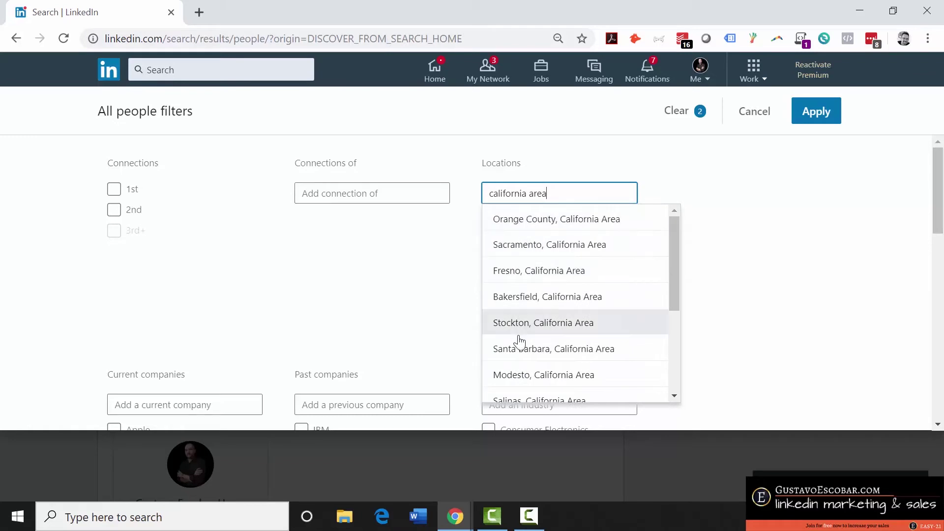
pyautogui.click(525, 271)
pyautogui.write('california area')
pyautogui.click(542, 299)
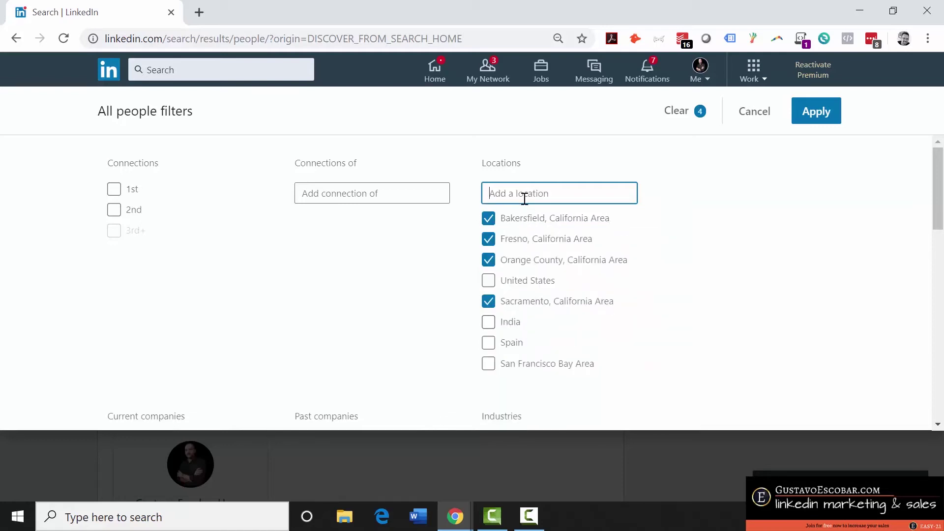
# Step: Add the Modesto and Santa Barbara, California areas to the location filter
pyautogui.write('california area')
pyautogui.click(546, 374)
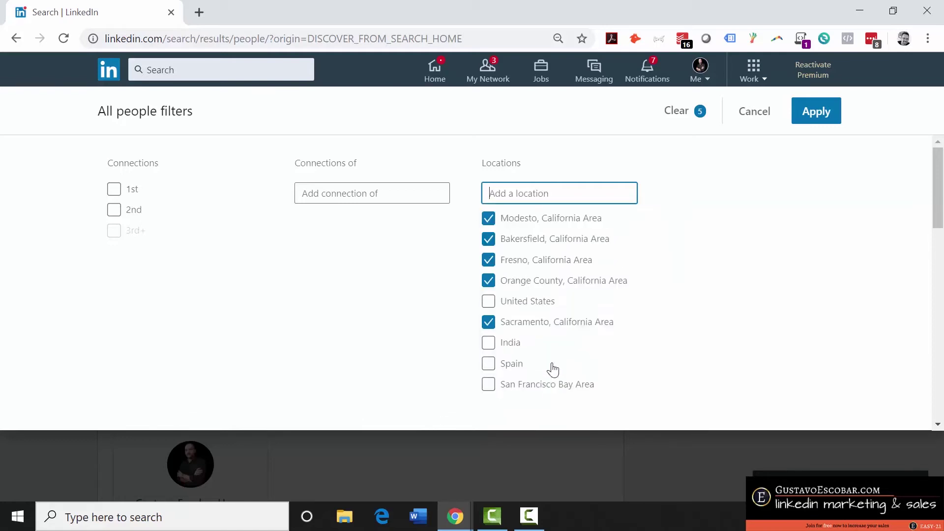
pyautogui.write('california area')
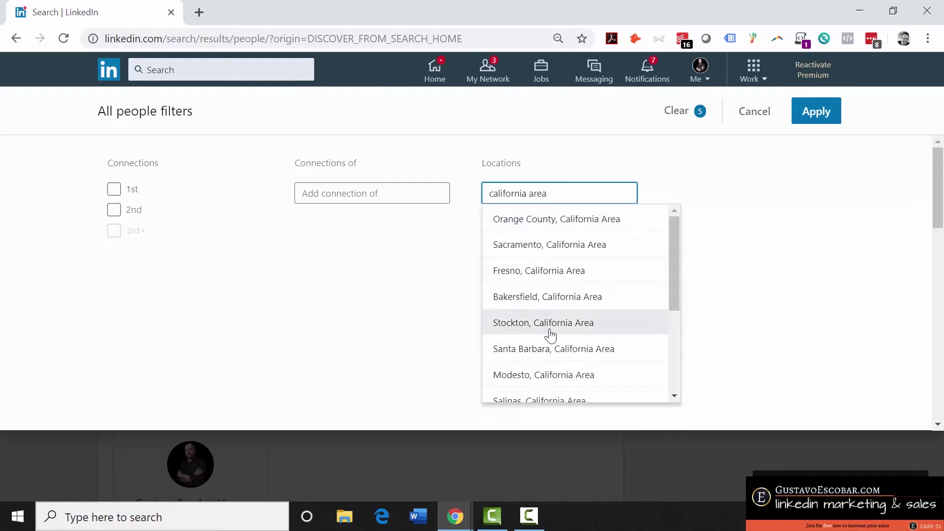
pyautogui.click(547, 348)
# Step: Add the Stockton, California Area and the San Francisco Bay Area to the location filter
pyautogui.write('california area')
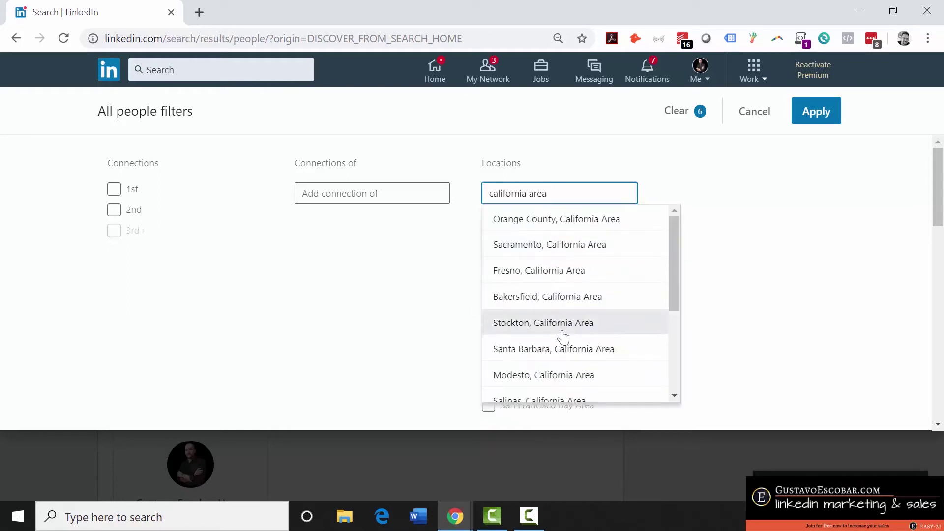
pyautogui.click(563, 325)
pyautogui.scroll(-3, 527, 331)
pyautogui.click(490, 278)
# Step: Add the Yuba City and Chico, California areas to the location filter
pyautogui.scroll(3, 589, 308)
pyautogui.click(539, 197)
pyautogui.write('california area')
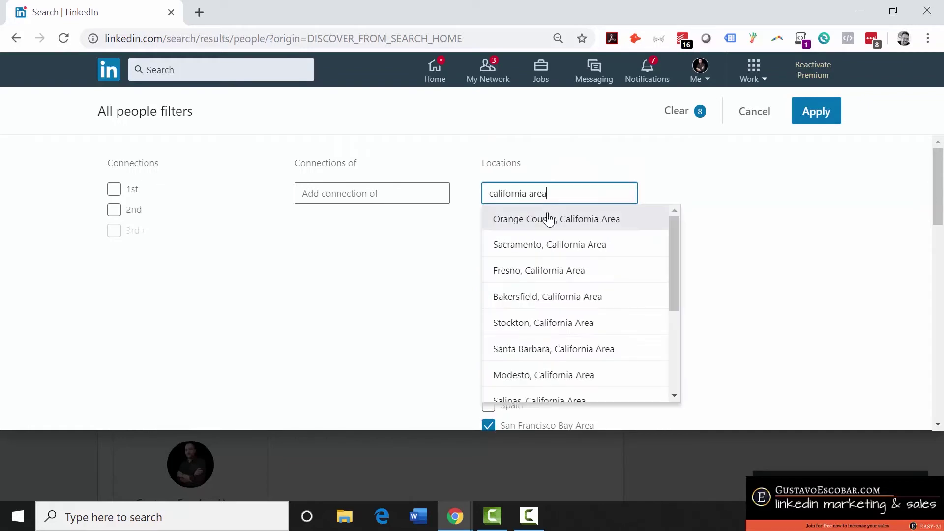
pyautogui.scroll(-4, 570, 295)
pyautogui.click(553, 389)
pyautogui.click(512, 193)
pyautogui.write('california area')
pyautogui.click(536, 339)
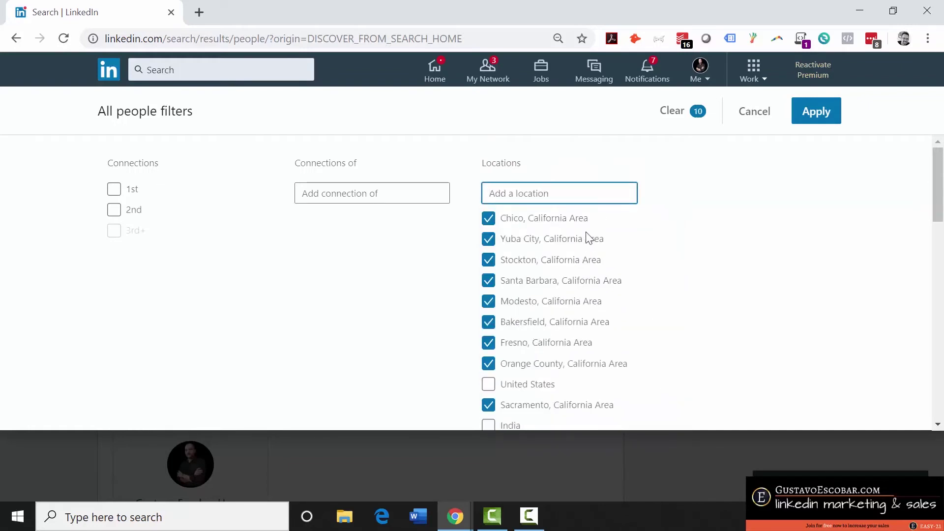
# Step: Set the title filter to "realtor" and apply all the filters to the people search
pyautogui.scroll(-4, 596, 241)
pyautogui.scroll(3, 601, 236)
pyautogui.scroll(-4, 308, 246)
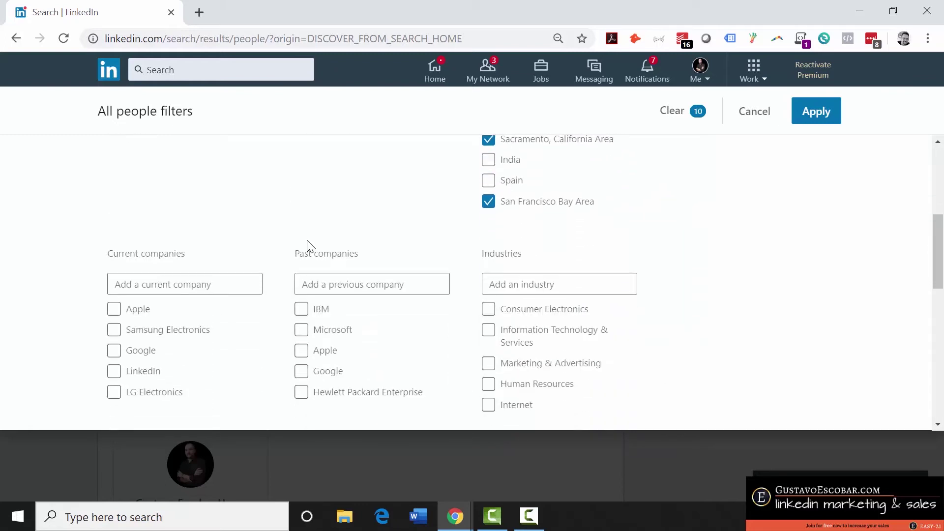
pyautogui.scroll(-1, 310, 245)
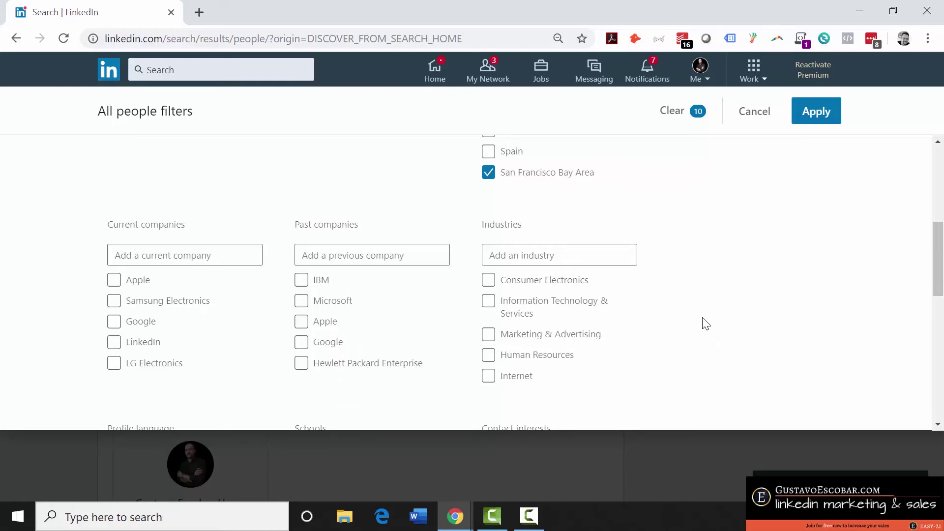
pyautogui.scroll(-3, 666, 222)
pyautogui.scroll(3, 677, 234)
pyautogui.scroll(-5, 677, 236)
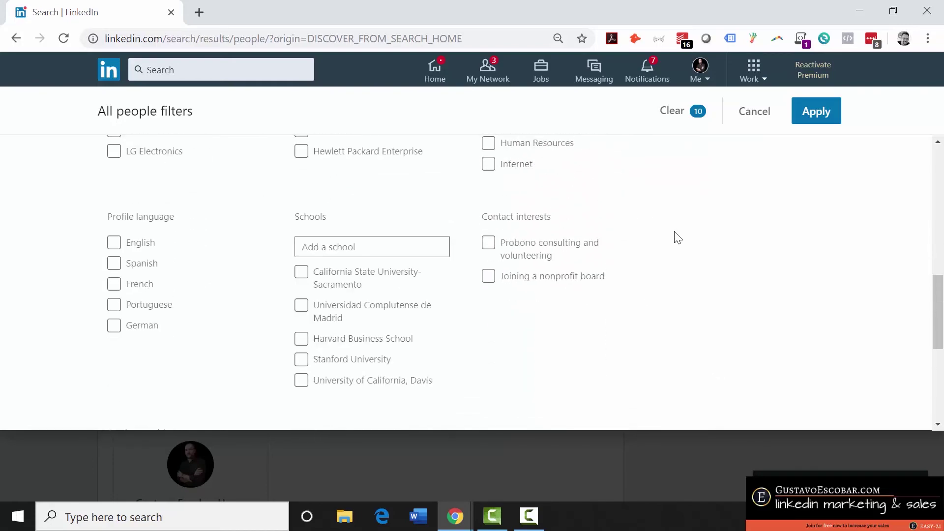
pyautogui.scroll(1, 667, 234)
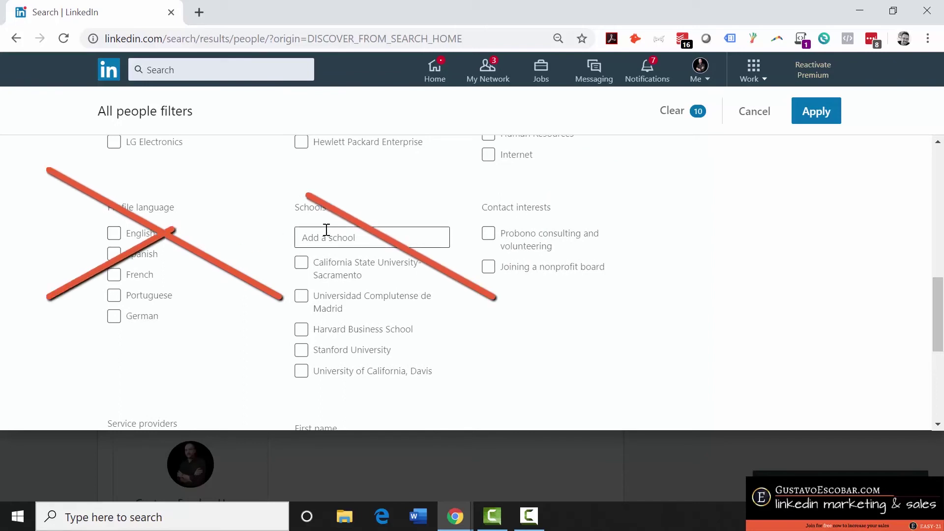
pyautogui.scroll(-5, 517, 234)
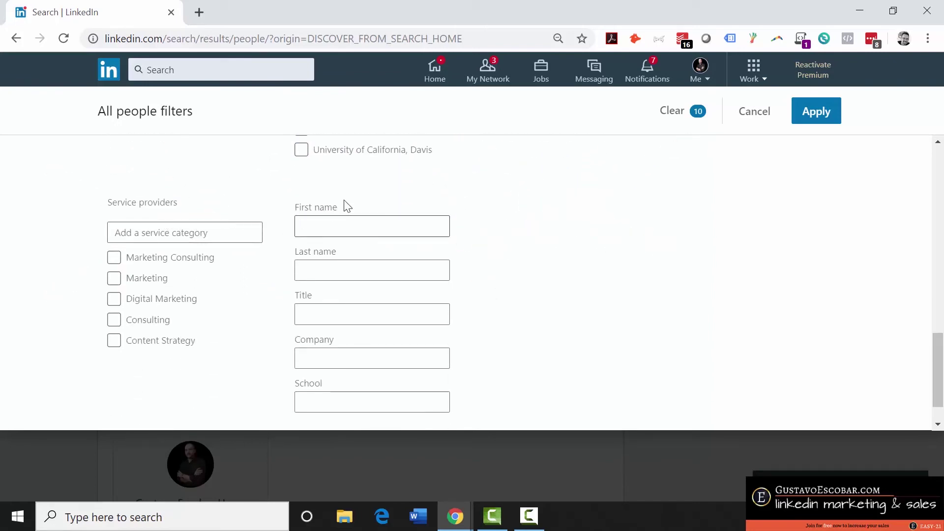
pyautogui.scroll(-1, 344, 206)
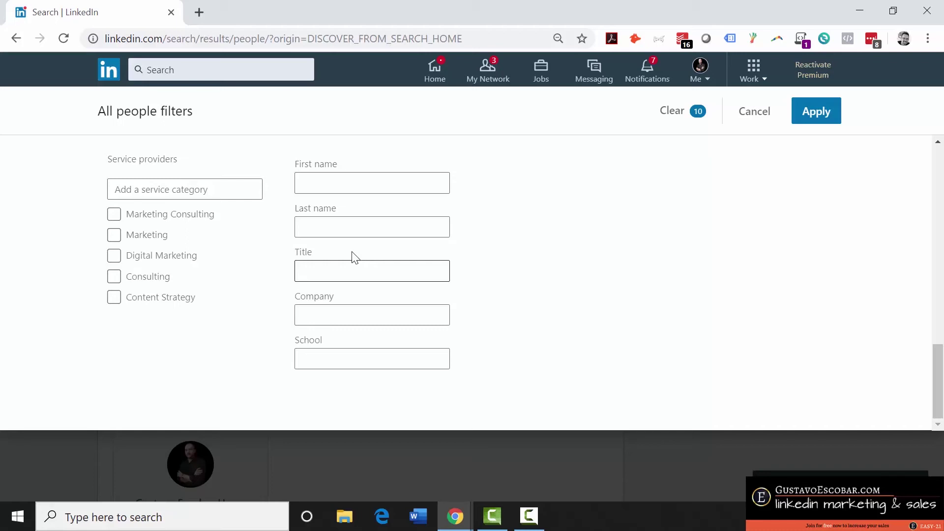
pyautogui.write('realtor')
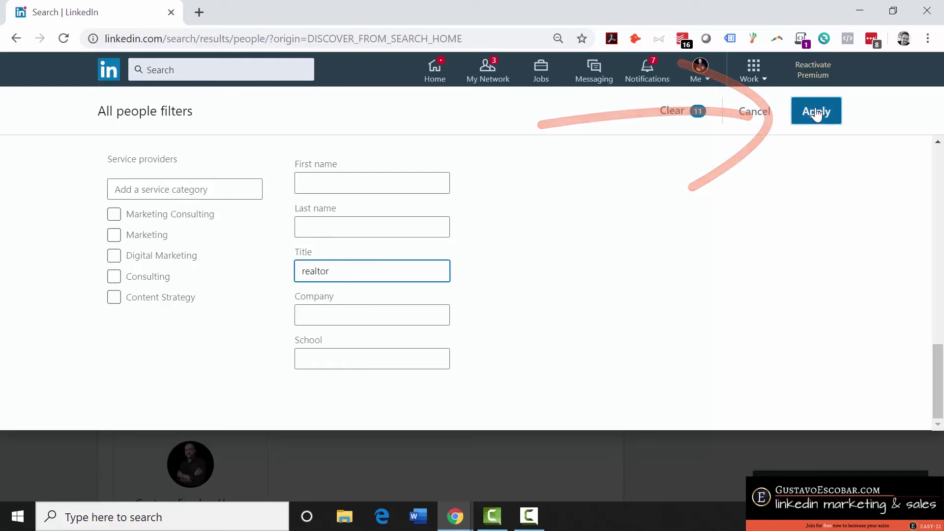
pyautogui.click(817, 112)
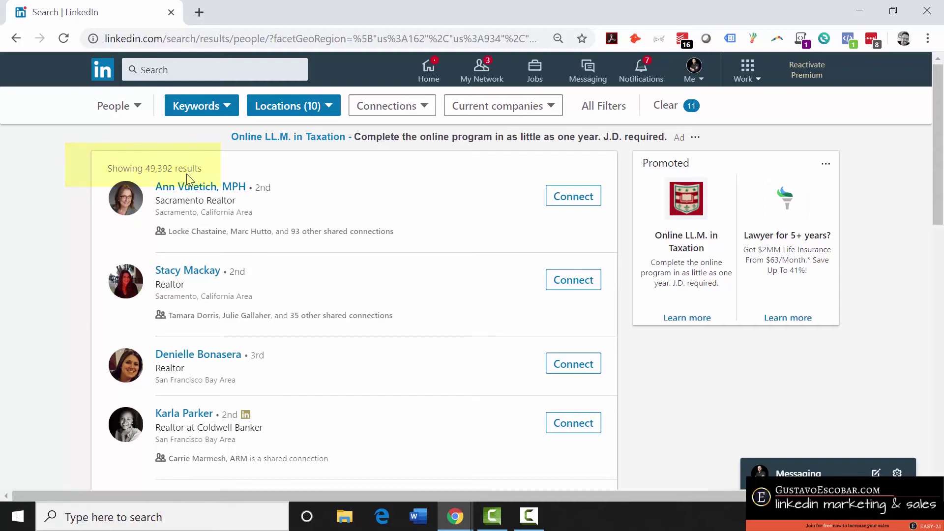
# Step: Remove every location except Sacramento, California Area from the people filters and apply the change
pyautogui.click(616, 110)
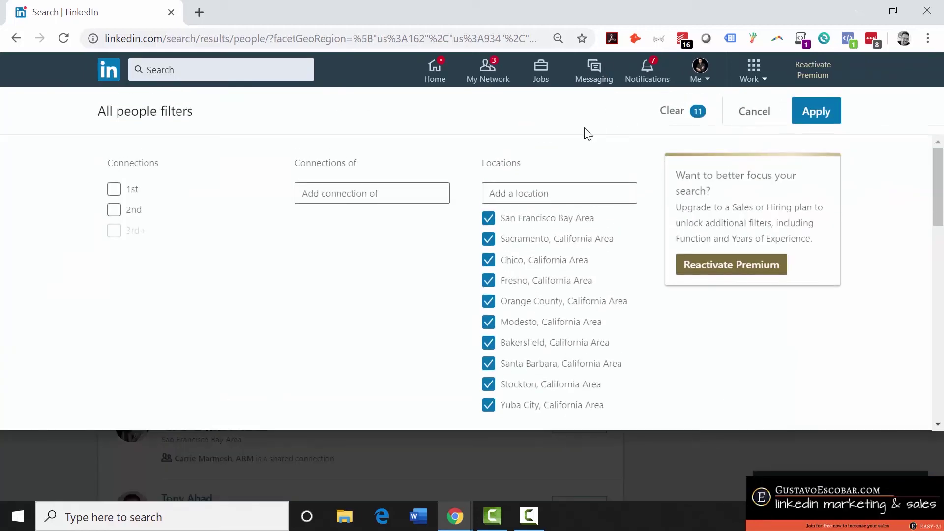
pyautogui.scroll(-1, 559, 231)
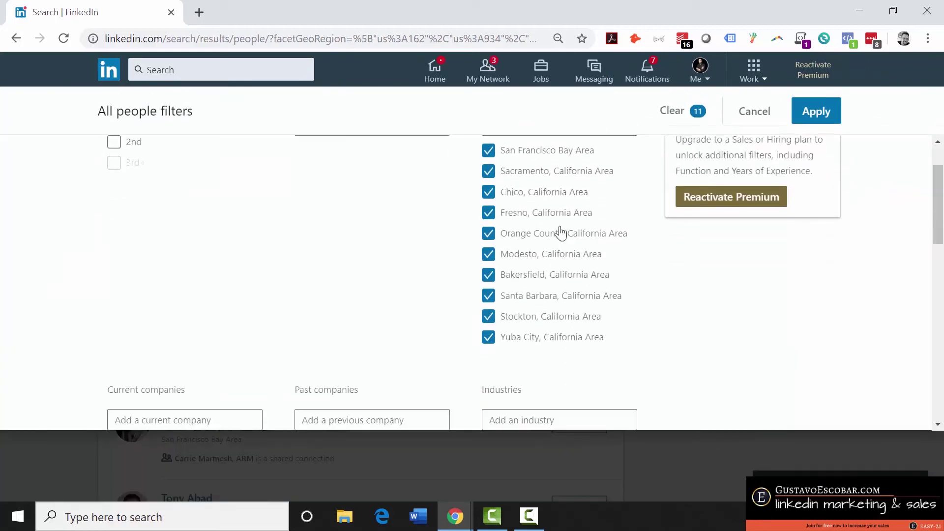
pyautogui.click(489, 145)
pyautogui.click(490, 186)
pyautogui.click(489, 208)
pyautogui.click(489, 228)
pyautogui.click(489, 248)
pyautogui.click(489, 270)
pyautogui.click(489, 291)
pyautogui.click(489, 311)
pyautogui.click(489, 332)
pyautogui.scroll(1, 611, 281)
pyautogui.click(814, 114)
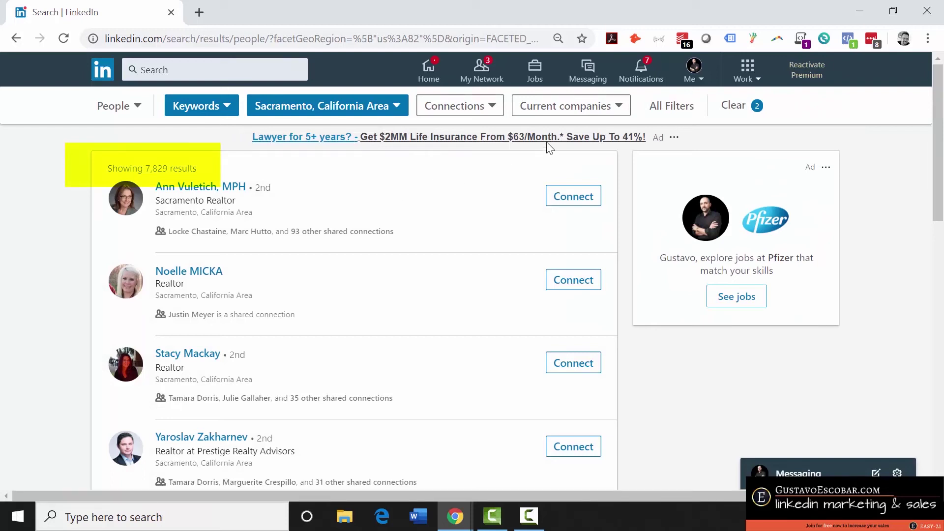
# Step: Limit the people search to 2nd-degree connections and apply the filter
pyautogui.click(678, 106)
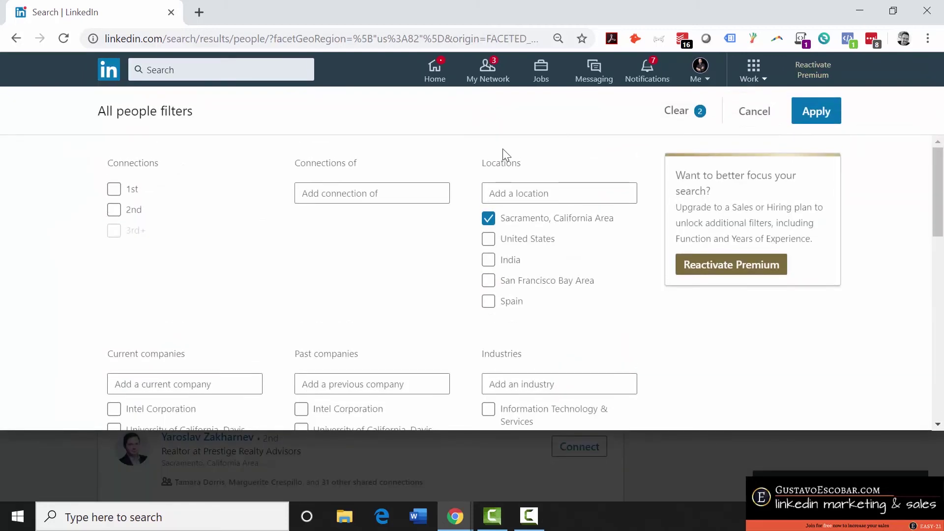
pyautogui.click(113, 211)
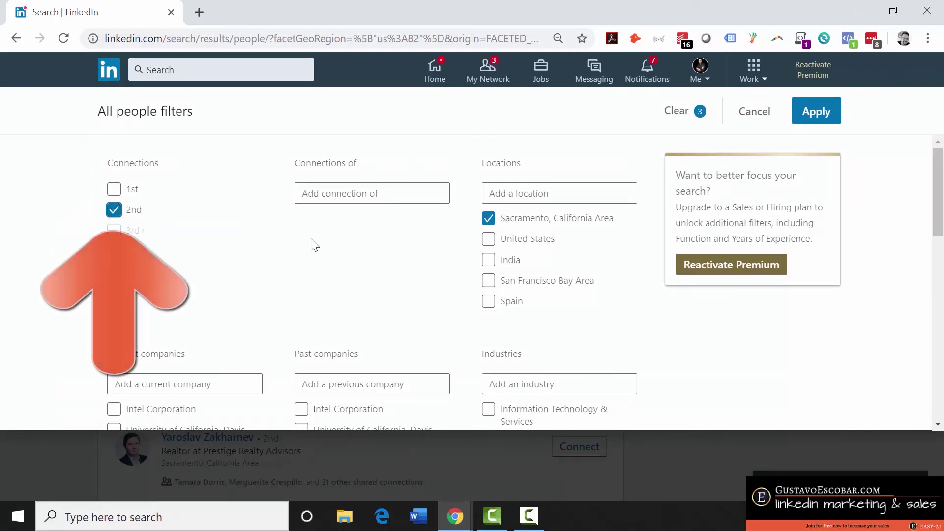
pyautogui.click(807, 120)
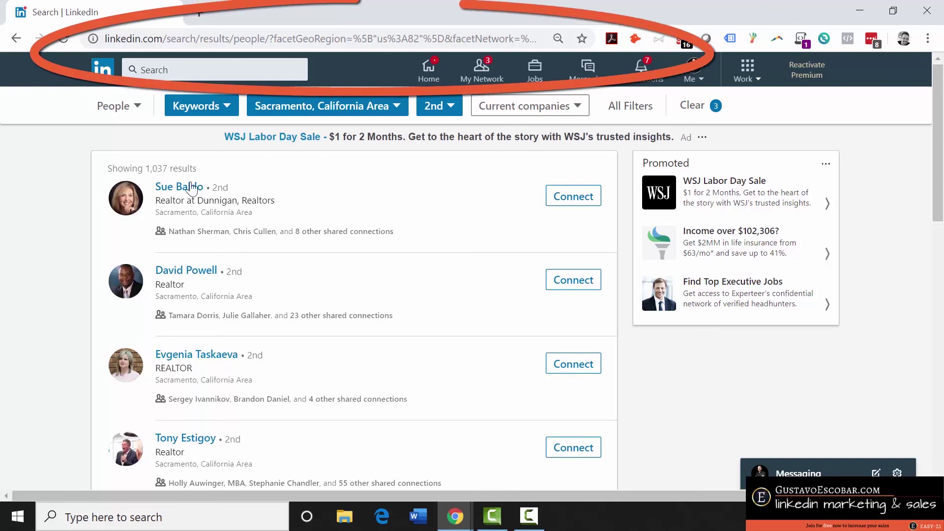
# Step: Select the full web address of the filtered search results
pyautogui.click(240, 42)
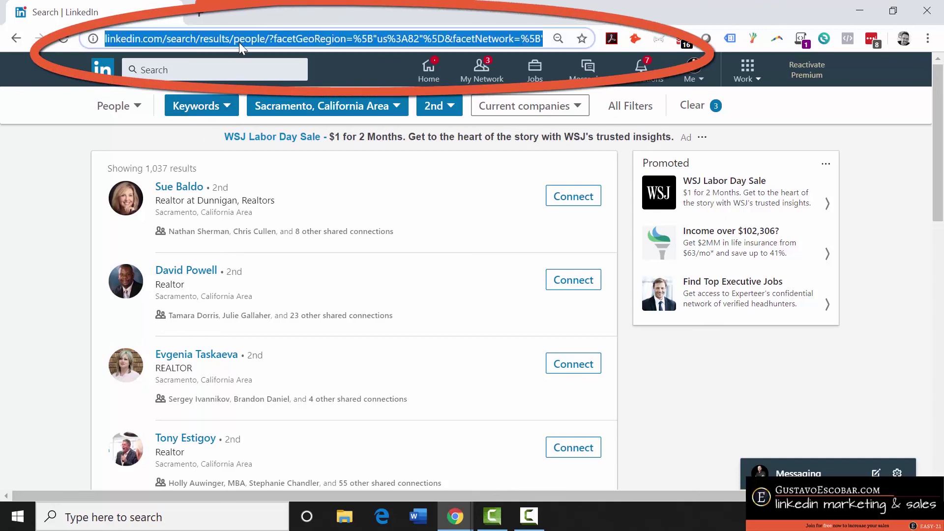